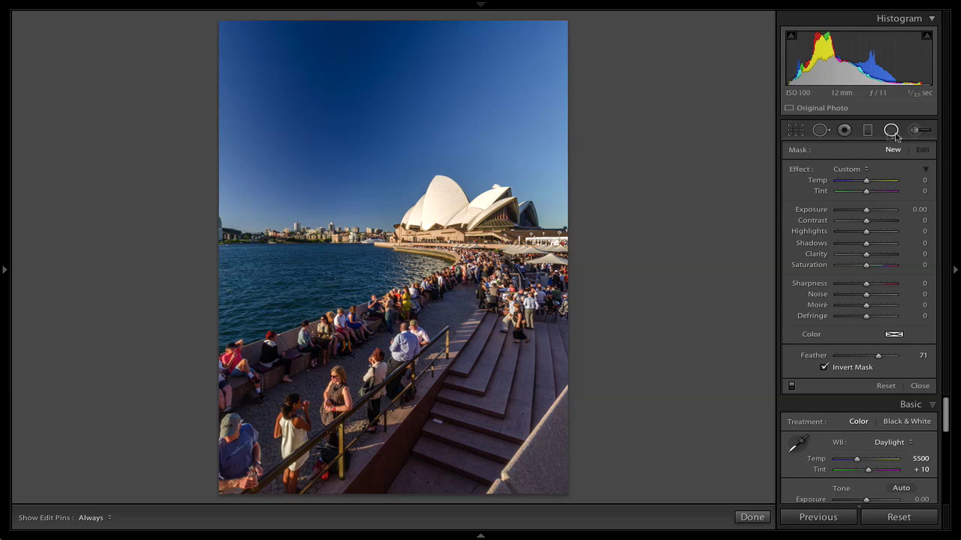
Step: Draw a new radial filter over the dark patch of sky, reaching down to the city skyline
{"action": "left_click", "coordinate": [920, 386]}
{"action": "left_click", "coordinate": [890, 130]}
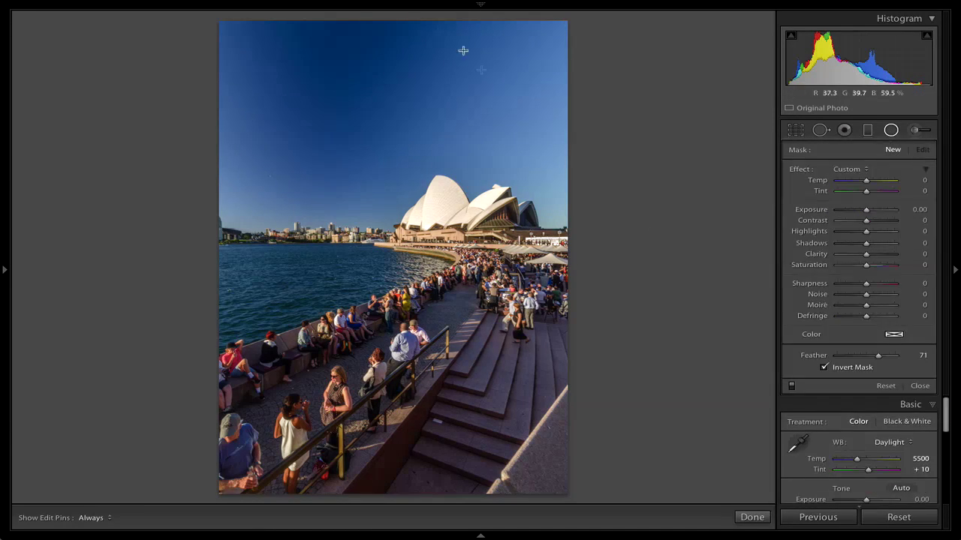
{"action": "left_click_drag", "start_coordinate": [319, 60], "coordinate": [474, 223]}
{"action": "mouse_move", "coordinate": [336, 72]}
{"action": "left_mouse_down"}
{"action": "mouse_move", "coordinate": [330, 88]}
{"action": "mouse_move", "coordinate": [324, 80]}
{"action": "mouse_move", "coordinate": [338, 81]}
{"action": "left_mouse_up"}
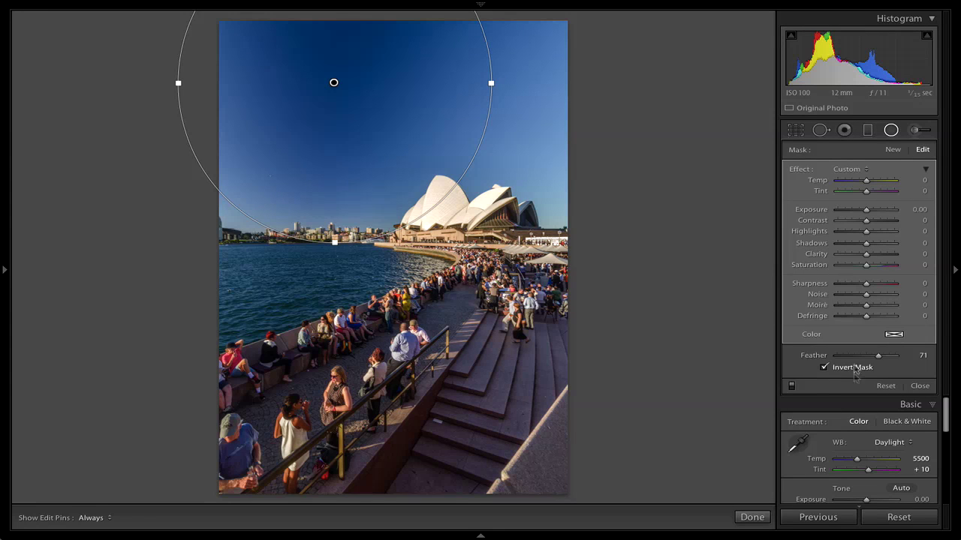
Step: Set the radial filter's feather to 77 and exposure to 1.27, and fine-tune its size and position over the dark sky
{"action": "left_click_drag", "start_coordinate": [875, 357], "coordinate": [880, 370]}
{"action": "left_click_drag", "start_coordinate": [865, 214], "coordinate": [875, 212]}
{"action": "mouse_move", "coordinate": [334, 83]}
{"action": "left_mouse_down"}
{"action": "mouse_move", "coordinate": [349, 89]}
{"action": "mouse_move", "coordinate": [322, 85]}
{"action": "mouse_move", "coordinate": [334, 68]}
{"action": "left_mouse_up"}
{"action": "mouse_move", "coordinate": [489, 66]}
{"action": "left_mouse_down"}
{"action": "mouse_move", "coordinate": [515, 65]}
{"action": "mouse_move", "coordinate": [489, 69]}
{"action": "left_mouse_up"}
{"action": "mouse_move", "coordinate": [341, 80]}
{"action": "left_mouse_down"}
{"action": "mouse_move", "coordinate": [365, 99]}
{"action": "mouse_move", "coordinate": [352, 89]}
{"action": "left_mouse_up"}
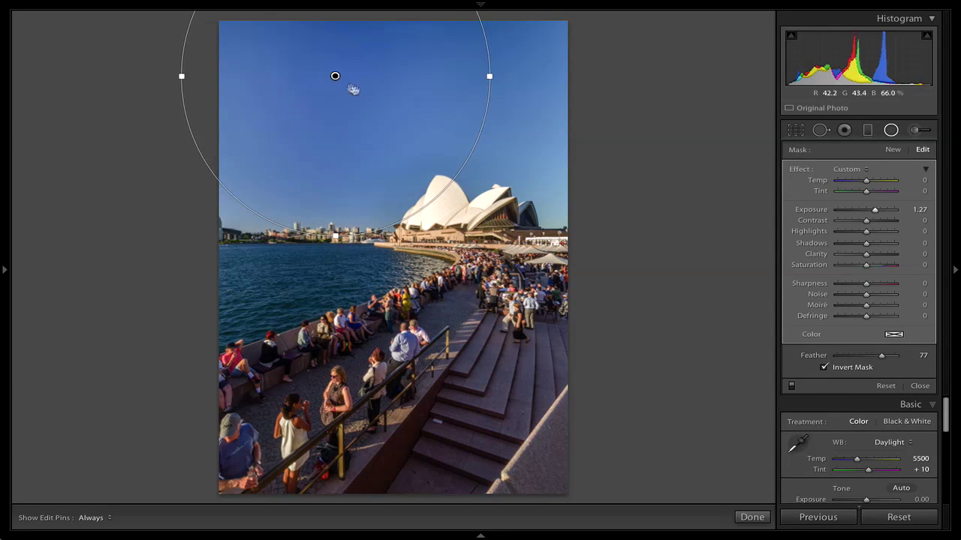
{"action": "left_click", "coordinate": [919, 386]}
Step: Compare the photo before and after the radial filter using its history states, ending on the latest state
{"action": "key", "text": "backslash"}
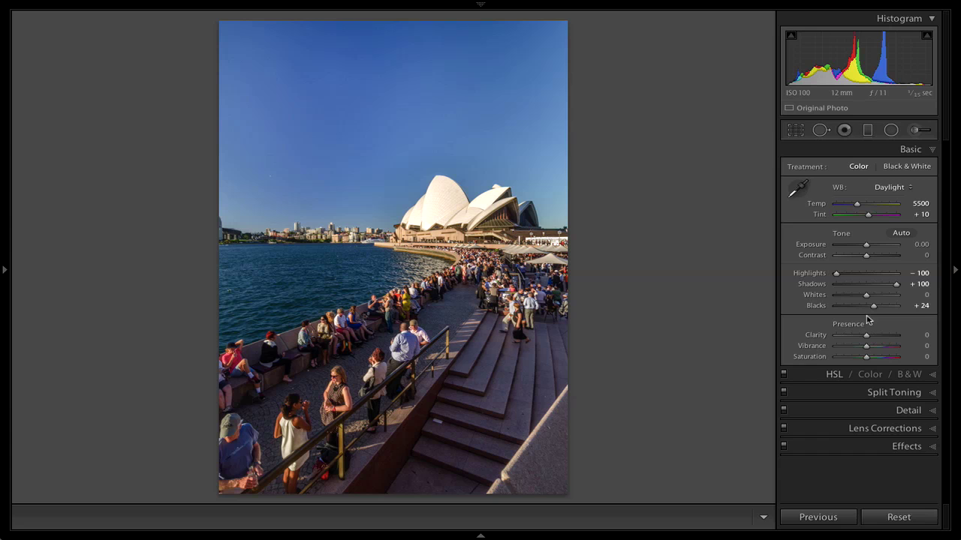
{"action": "left_click", "coordinate": [6, 271]}
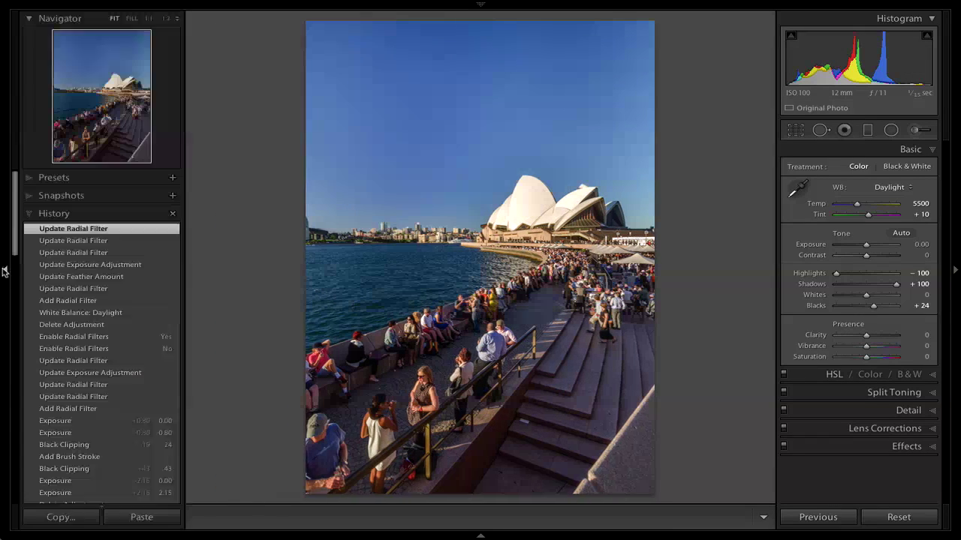
{"action": "left_click", "coordinate": [104, 253]}
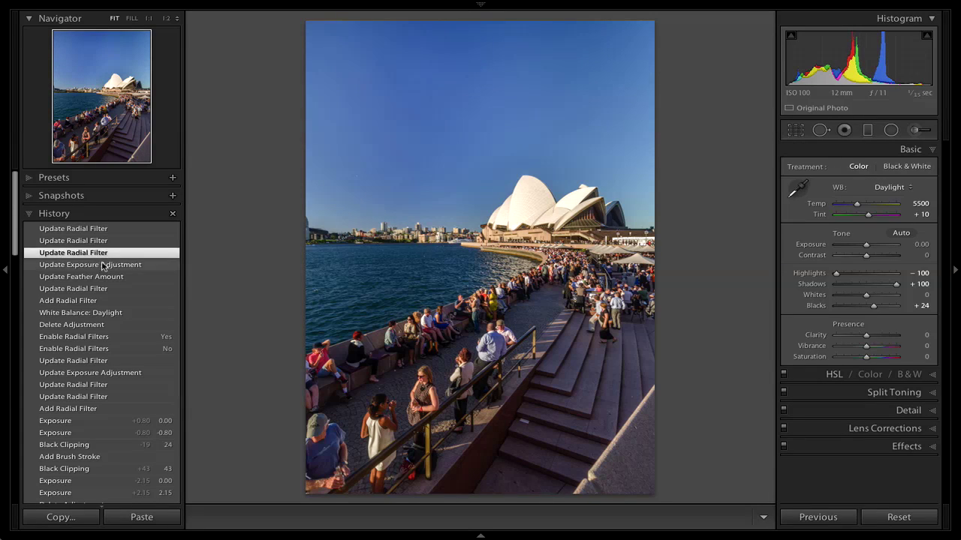
{"action": "left_click", "coordinate": [102, 265]}
{"action": "left_click", "coordinate": [110, 231]}
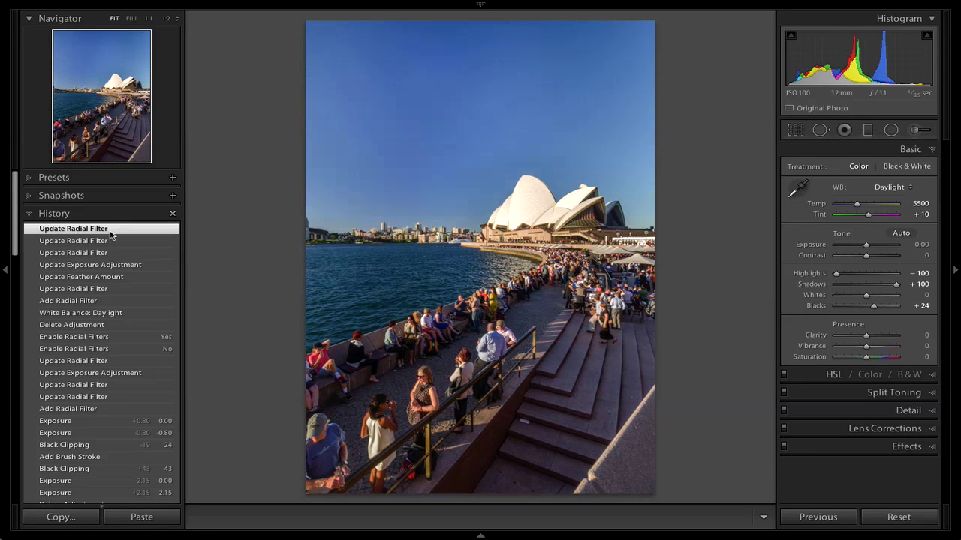
{"action": "left_click", "coordinate": [106, 301]}
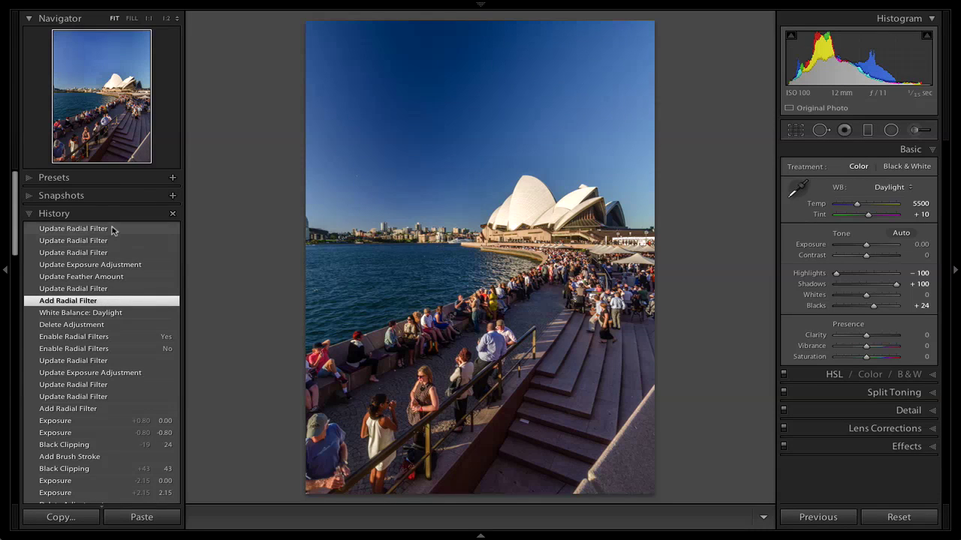
{"action": "left_click", "coordinate": [112, 230]}
{"action": "left_click", "coordinate": [105, 301]}
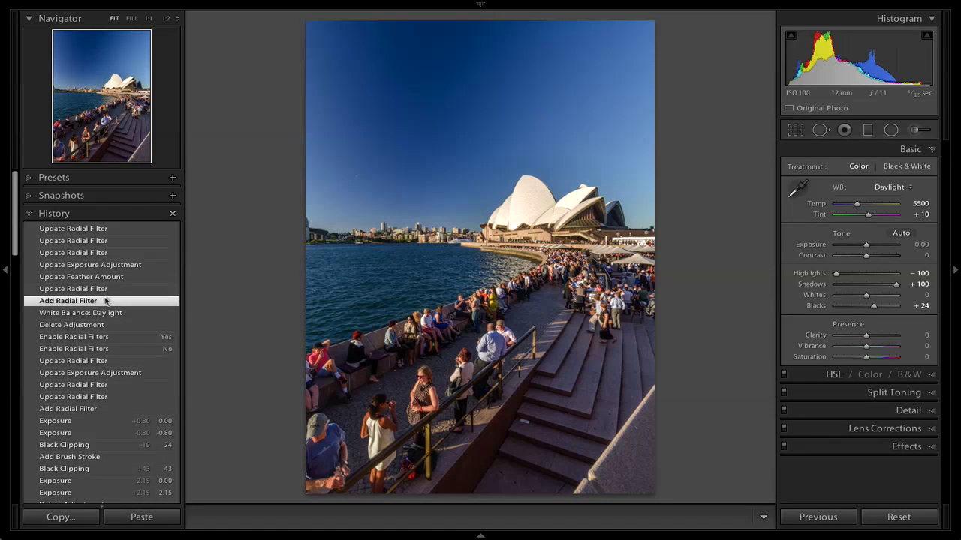
{"action": "left_click", "coordinate": [116, 230]}
{"action": "left_click", "coordinate": [10, 272]}
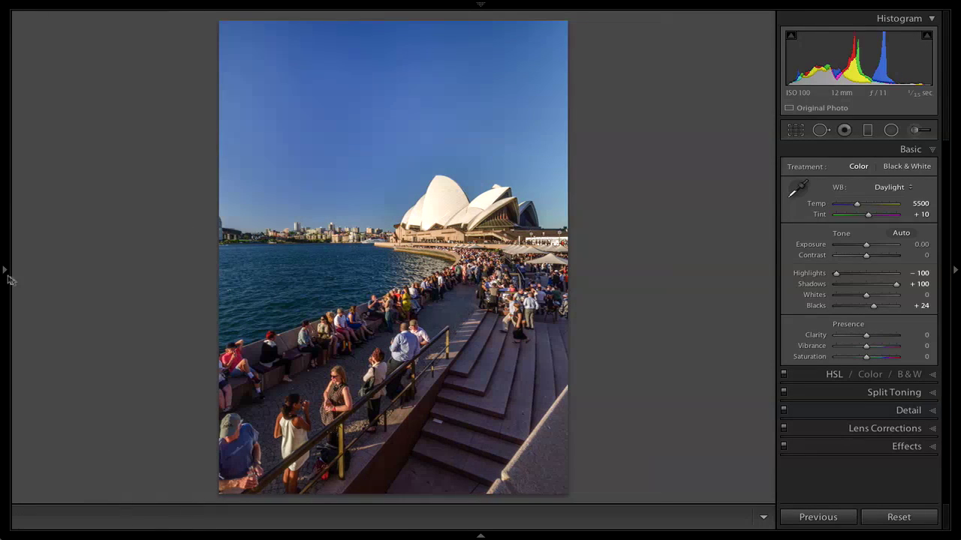
Step: Switch to the photo in Photoshop, duplicate the Background layer, and lasso the dark area of sky down to the skyline
{"action": "mouse_move", "coordinate": [717, 6]}
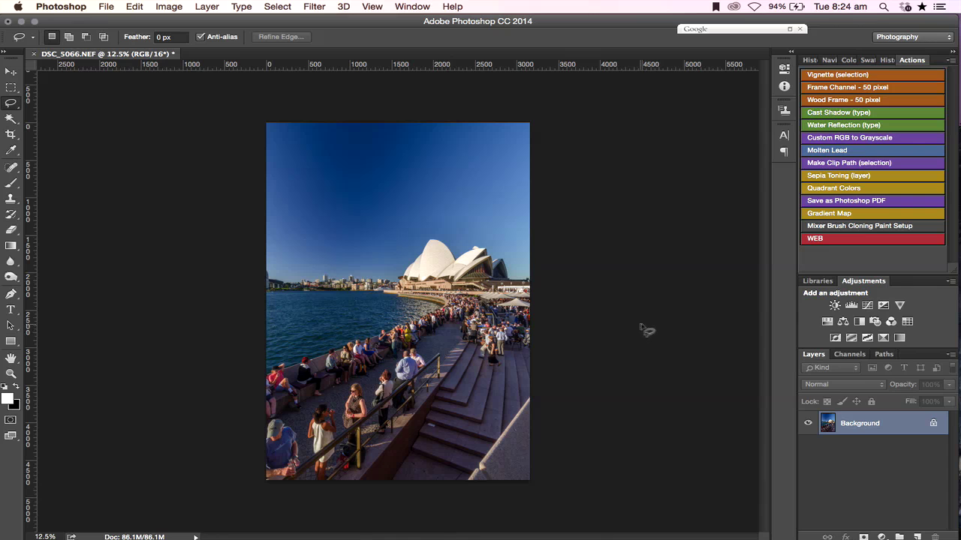
{"action": "key", "text": "super+j"}
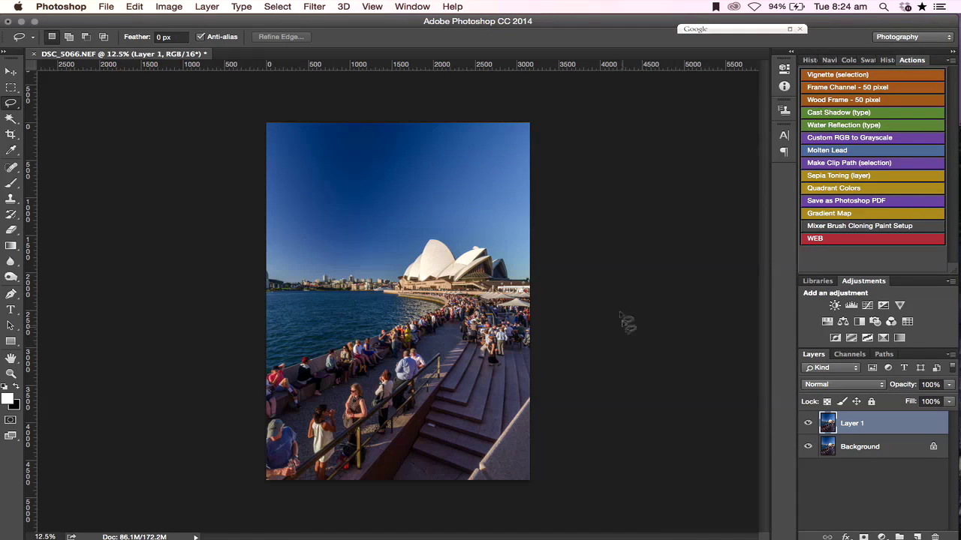
{"action": "left_click", "coordinate": [13, 103]}
{"action": "key", "text": "super+equal"}
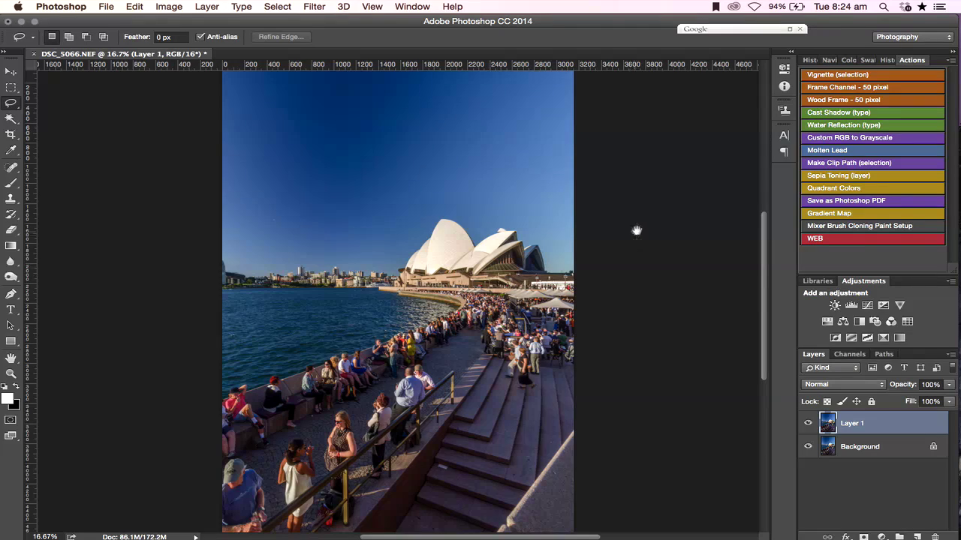
{"action": "left_click_drag", "start_coordinate": [635, 227], "coordinate": [634, 279]}
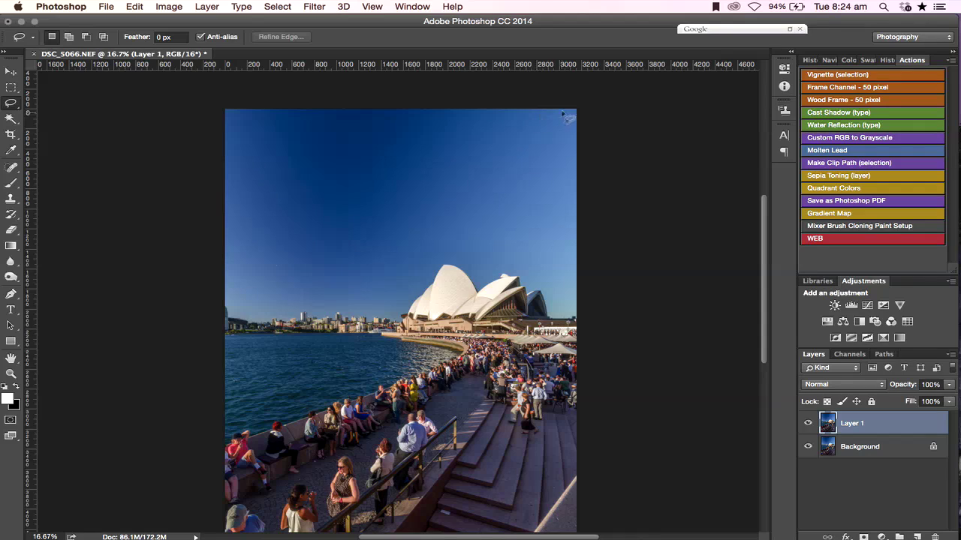
{"action": "mouse_move", "coordinate": [564, 111]}
{"action": "left_mouse_down"}
{"action": "mouse_move", "coordinate": [480, 240]}
{"action": "mouse_move", "coordinate": [364, 330]}
{"action": "mouse_move", "coordinate": [222, 318]}
{"action": "mouse_move", "coordinate": [201, 229]}
{"action": "mouse_move", "coordinate": [269, 91]}
{"action": "mouse_move", "coordinate": [593, 109]}
{"action": "left_mouse_up"}
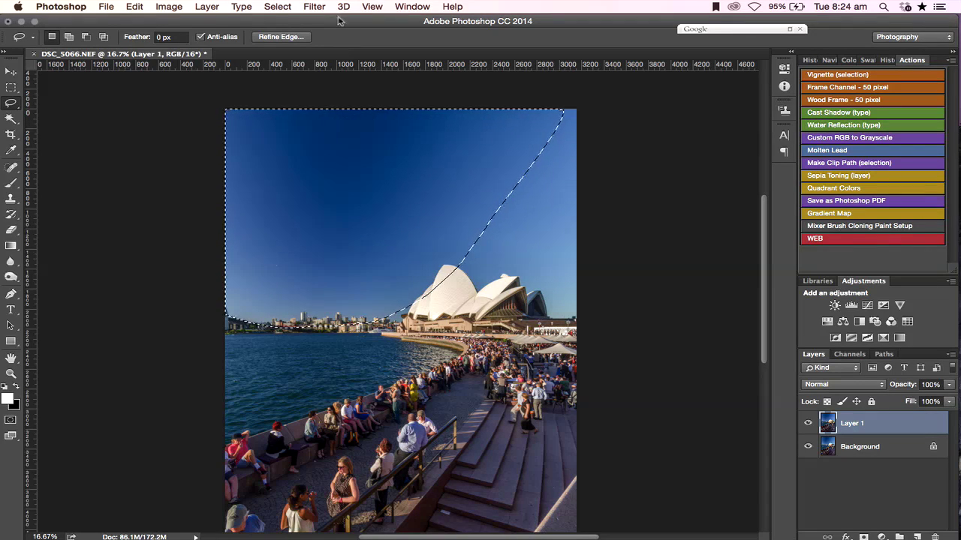
Step: Feather the sky selection by 168.7 px with Refine Edge
{"action": "left_click", "coordinate": [291, 39]}
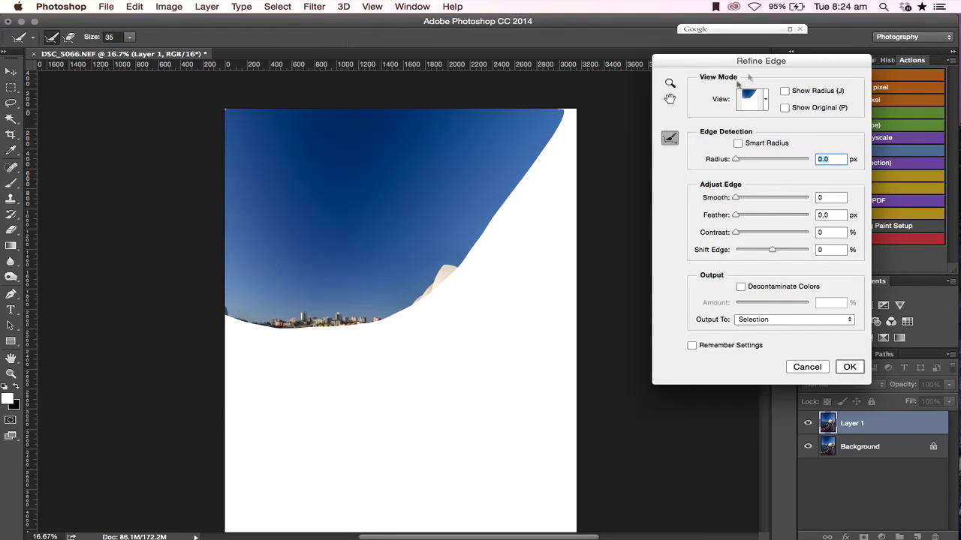
{"action": "left_click", "coordinate": [817, 367]}
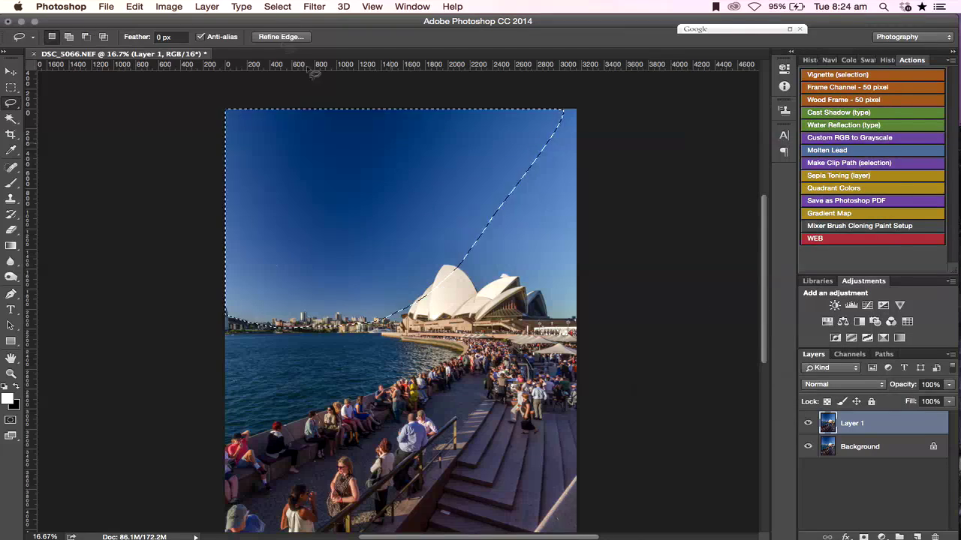
{"action": "left_click", "coordinate": [282, 39]}
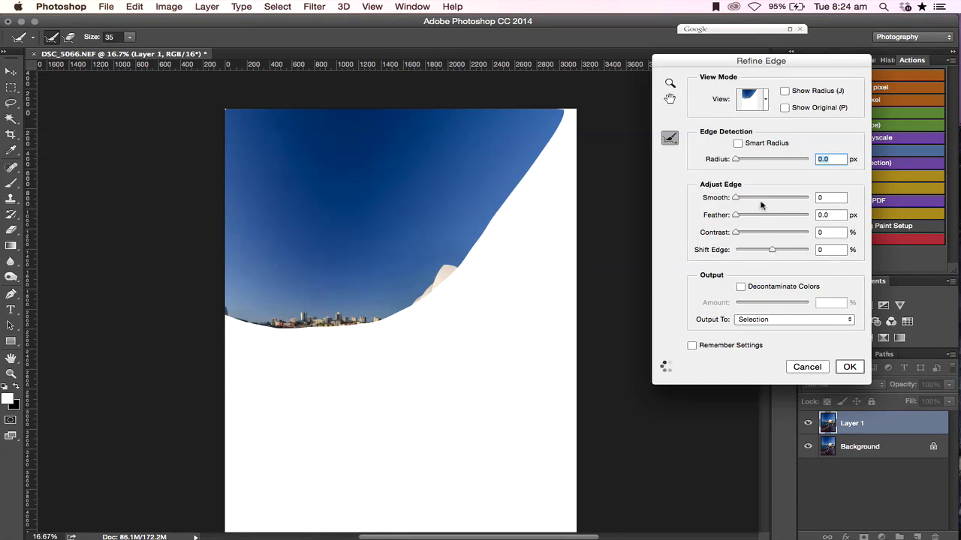
{"action": "left_click_drag", "start_coordinate": [735, 216], "coordinate": [795, 218]}
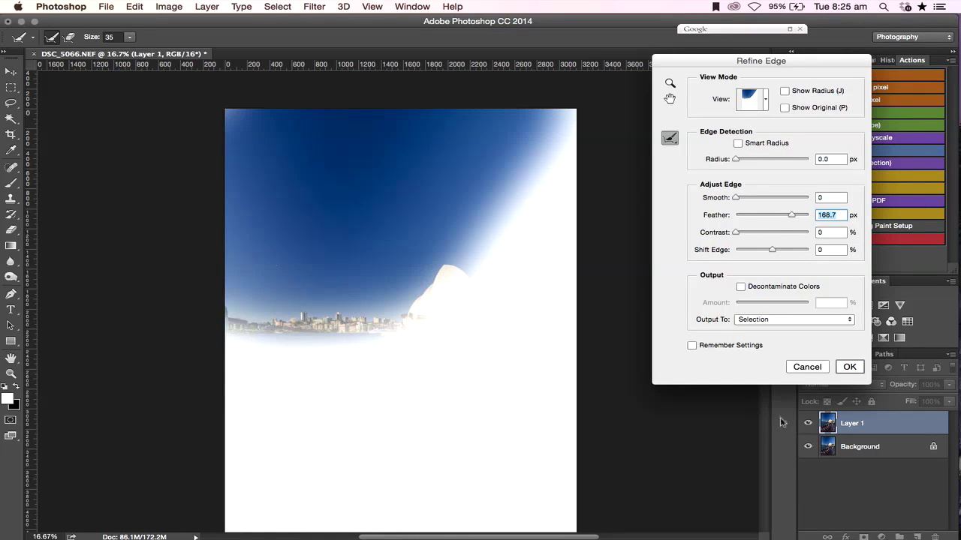
{"action": "left_click", "coordinate": [849, 367]}
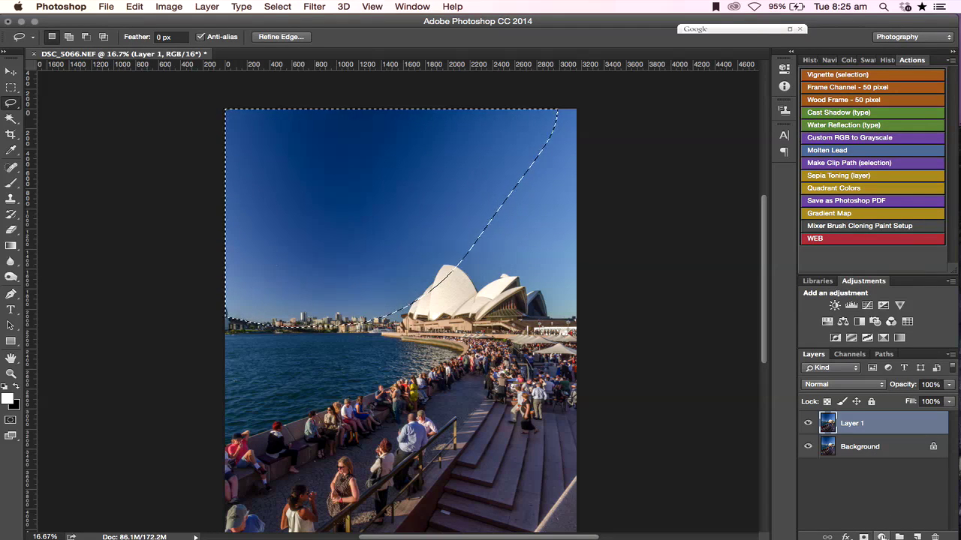
Step: Add a Curves adjustment layer for the selected sky, raise its black point to output 37, and compare the photo with and without it
{"action": "left_click", "coordinate": [882, 536]}
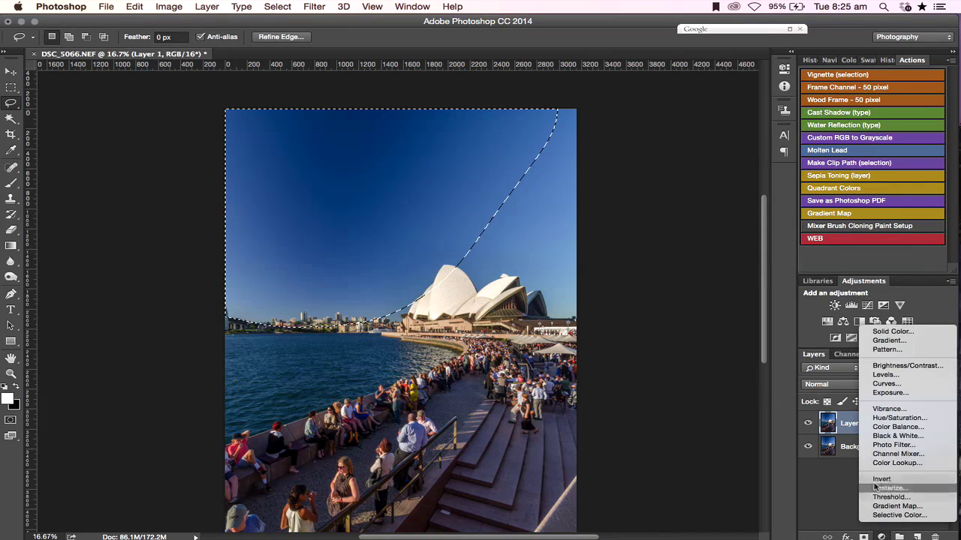
{"action": "left_click", "coordinate": [890, 384]}
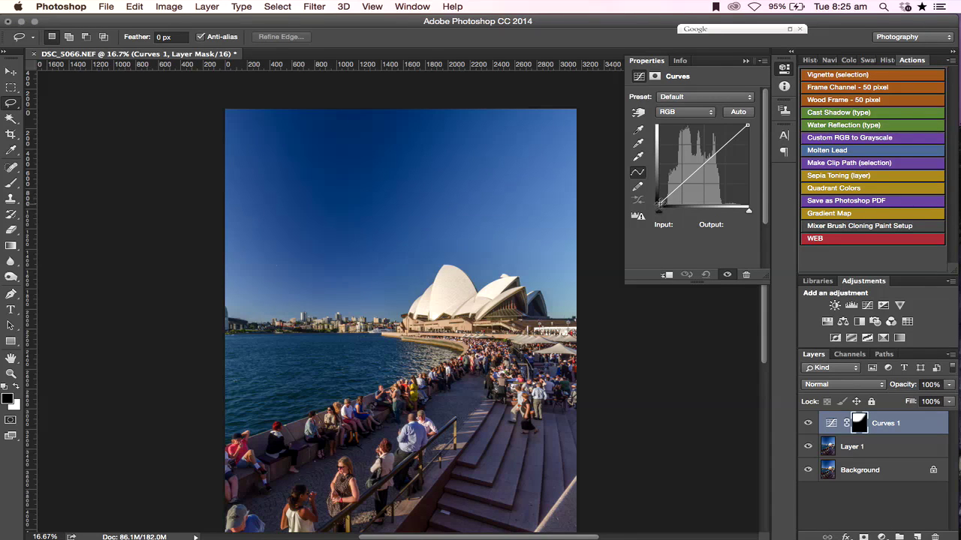
{"action": "left_click_drag", "start_coordinate": [660, 203], "coordinate": [659, 189]}
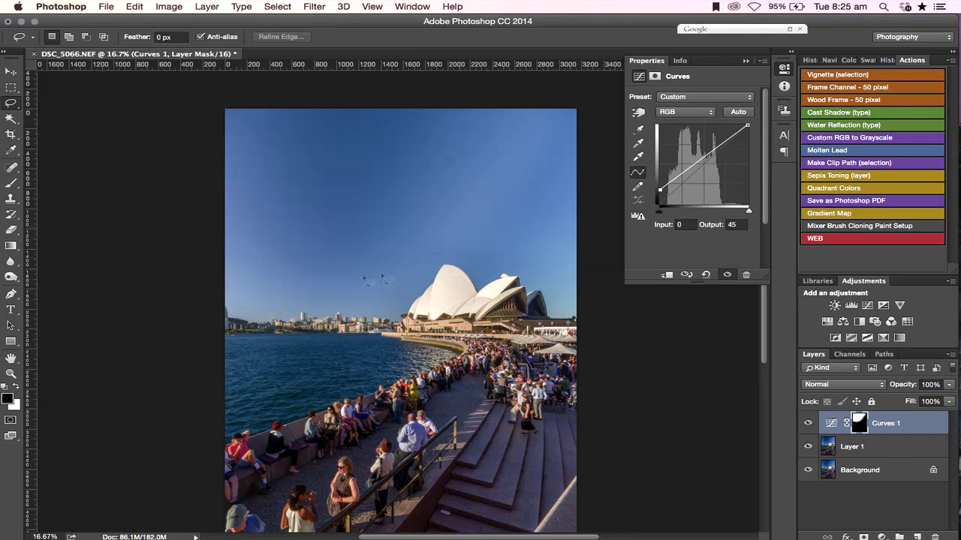
{"action": "left_click_drag", "start_coordinate": [660, 190], "coordinate": [659, 194]}
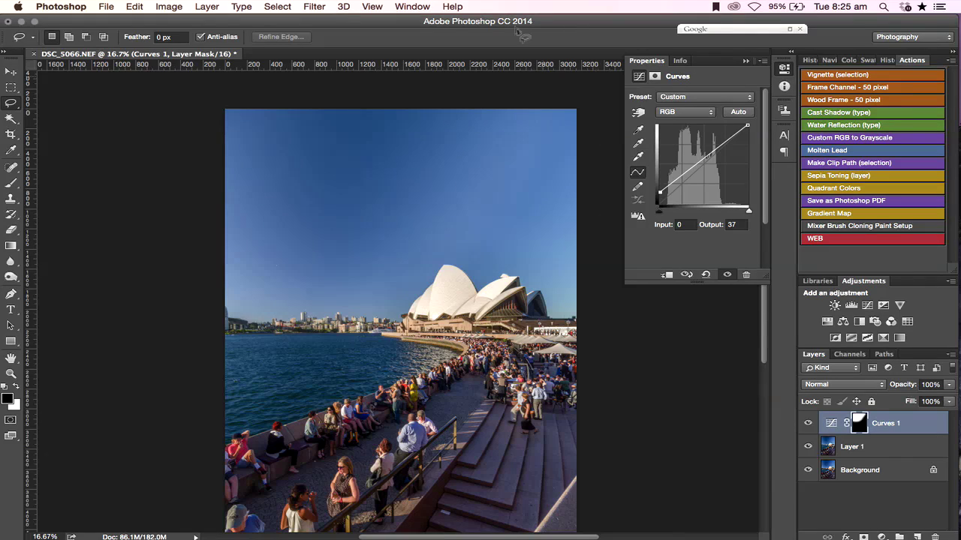
{"action": "left_click", "coordinate": [747, 62]}
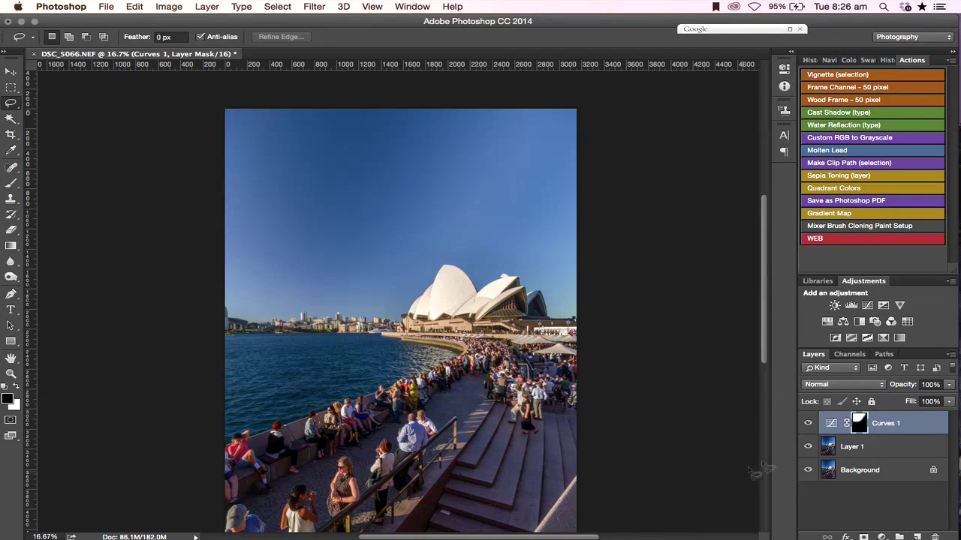
{"action": "left_click", "coordinate": [808, 423]}
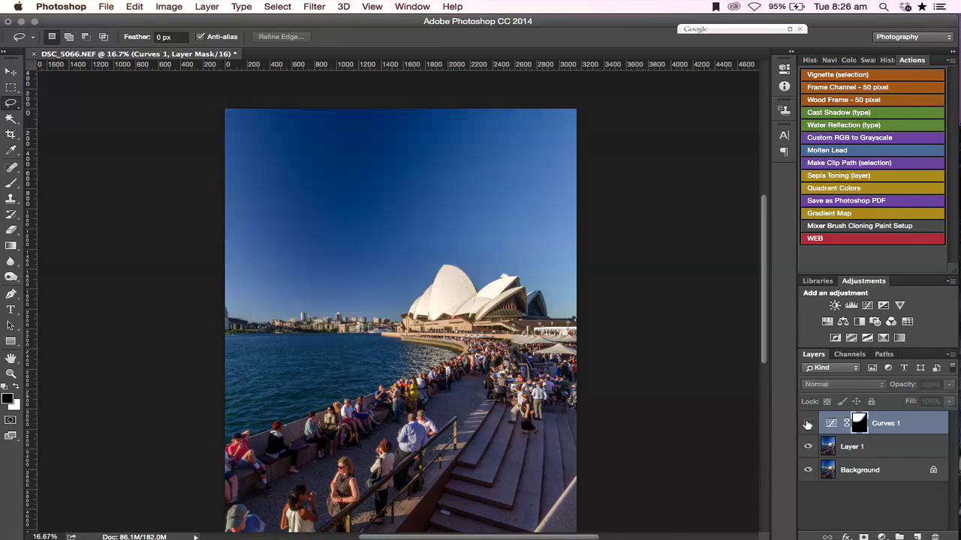
{"action": "left_click", "coordinate": [808, 423]}
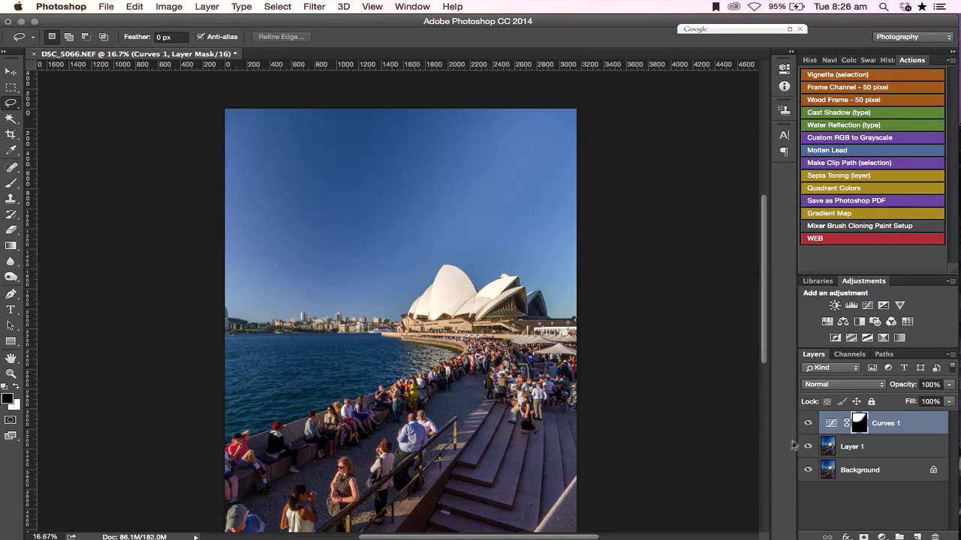